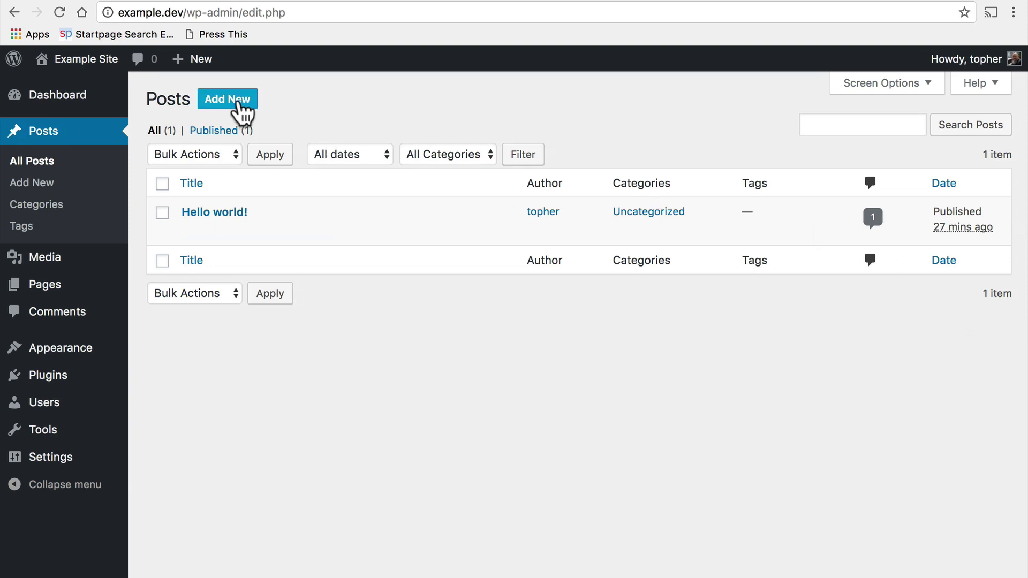
# Open the Hello world! post for editing with the caret at the start of its text.
pyautogui.moveTo(236, 218)
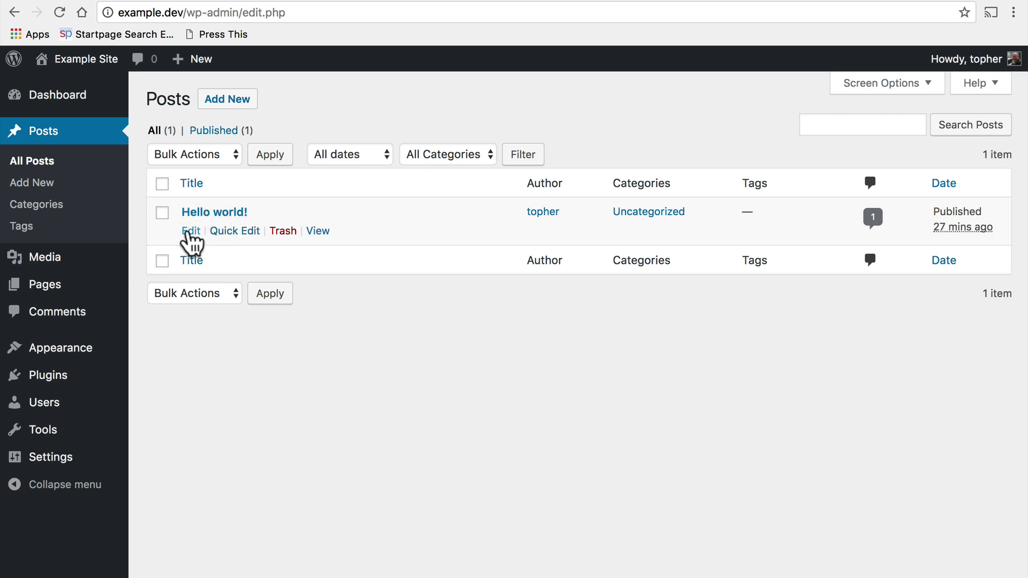
pyautogui.click(186, 232)
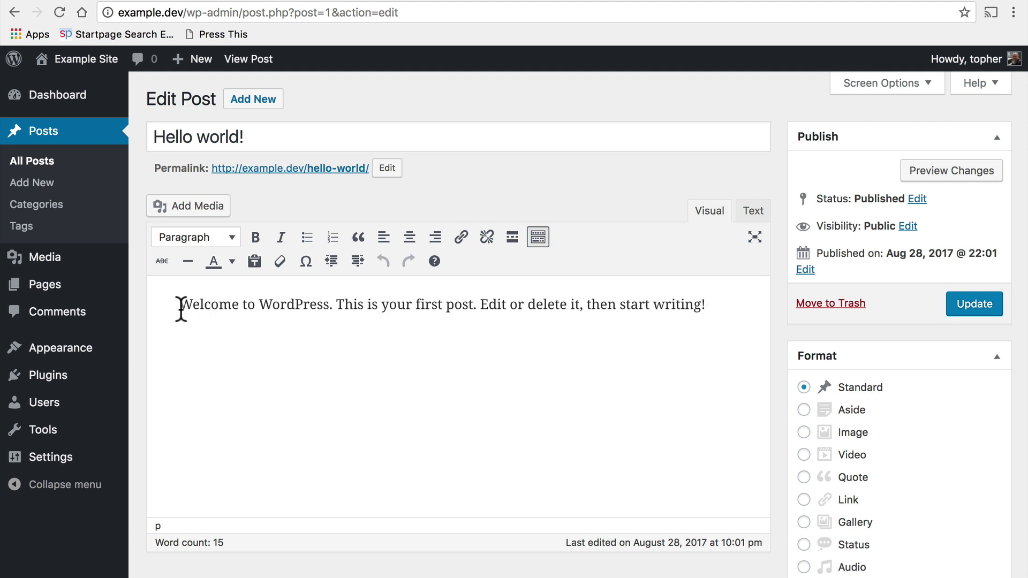
pyautogui.click(180, 305)
# Upload my-dear-friends-rock.jpg from Downloads through Add Media.
pyautogui.click(188, 208)
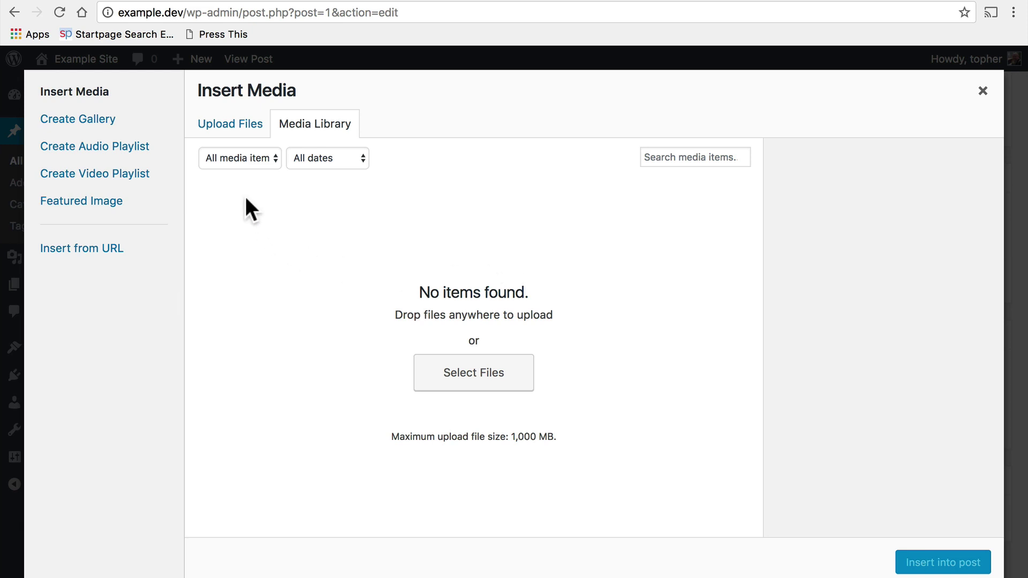
pyautogui.click(233, 138)
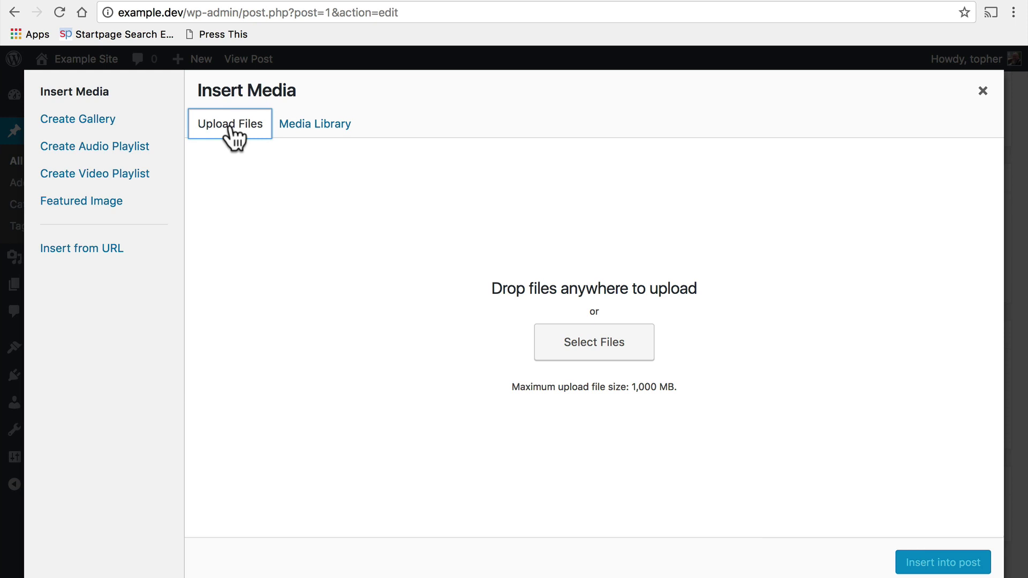
pyautogui.click(579, 347)
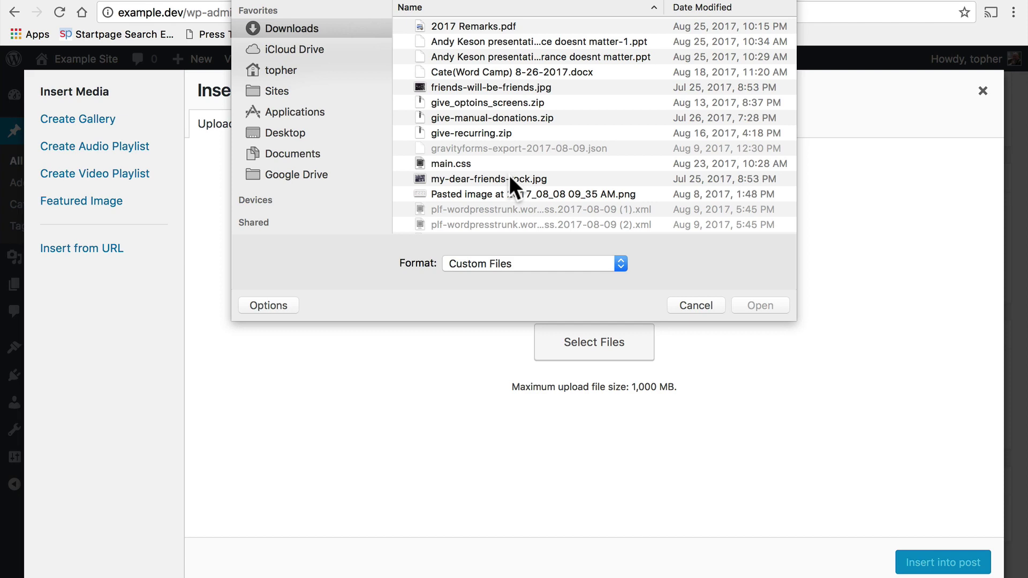
pyautogui.doubleClick(509, 178)
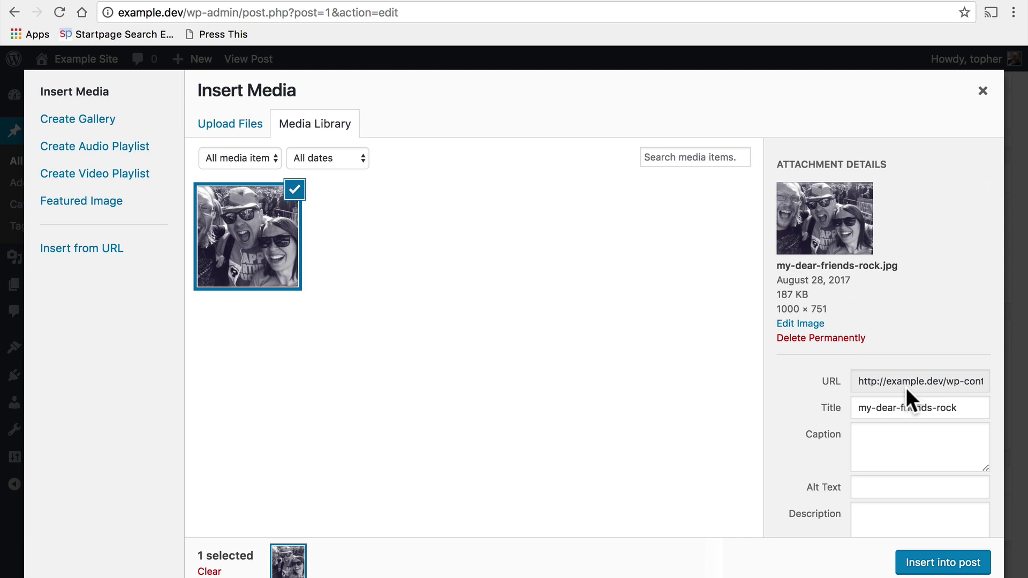
# Clear the uploaded photo's Title field.
pyautogui.scroll(-3, 906, 387)
pyautogui.doubleClick(917, 330)
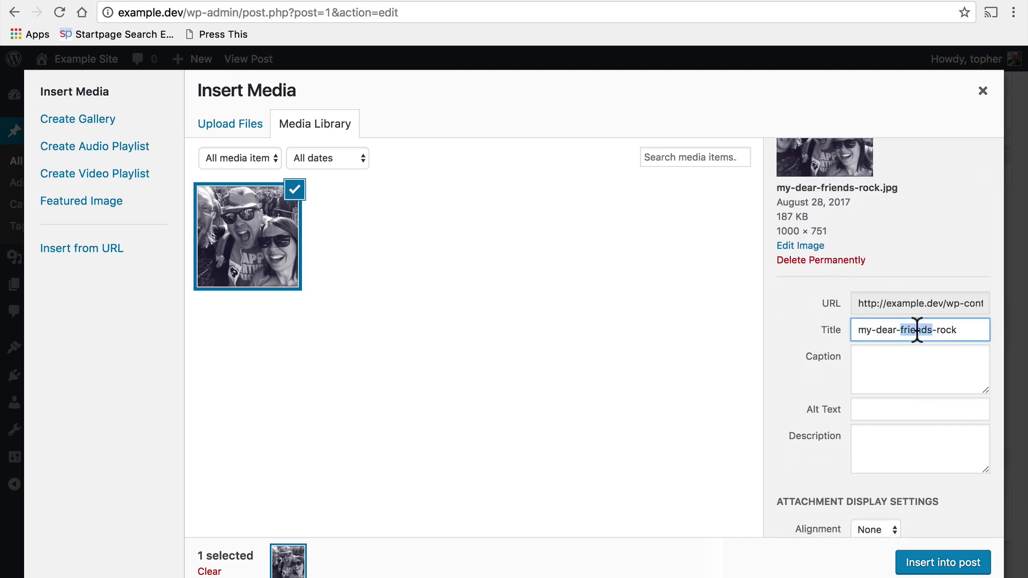
pyautogui.tripleClick(917, 330)
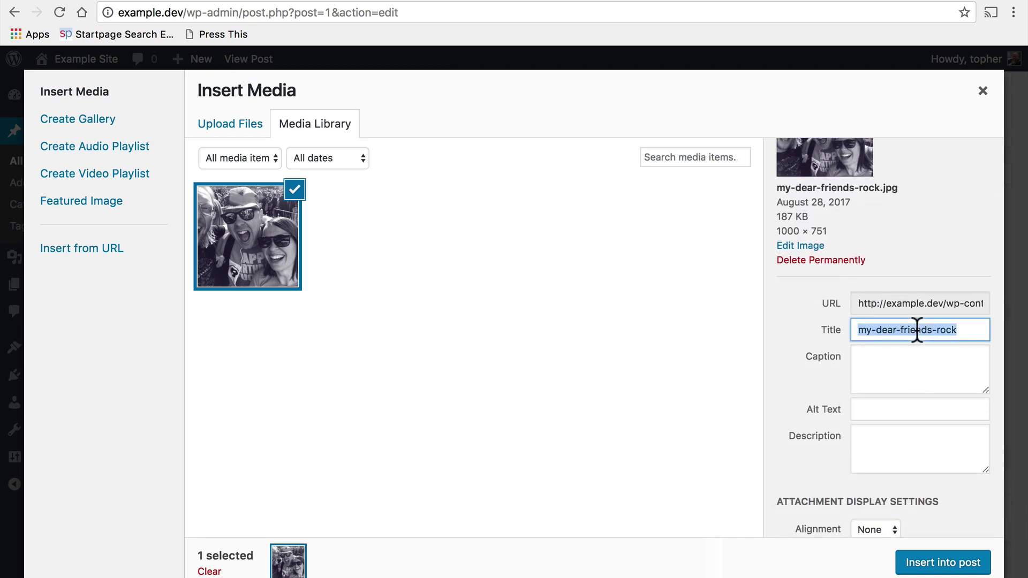
pyautogui.press('BackSpace')
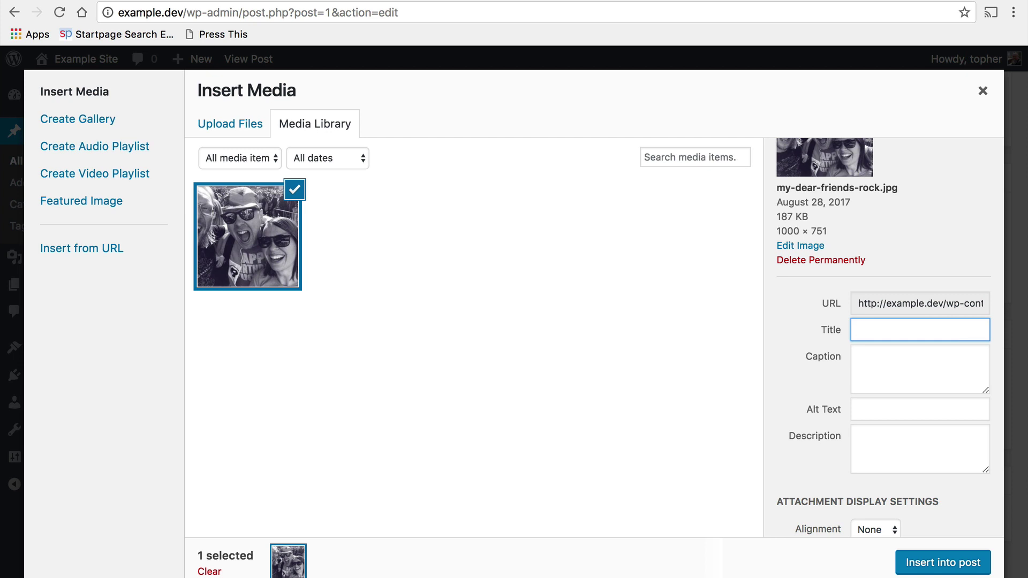
# Set the photo's alt text to 'Three friends having a great time'.
pyautogui.click(892, 364)
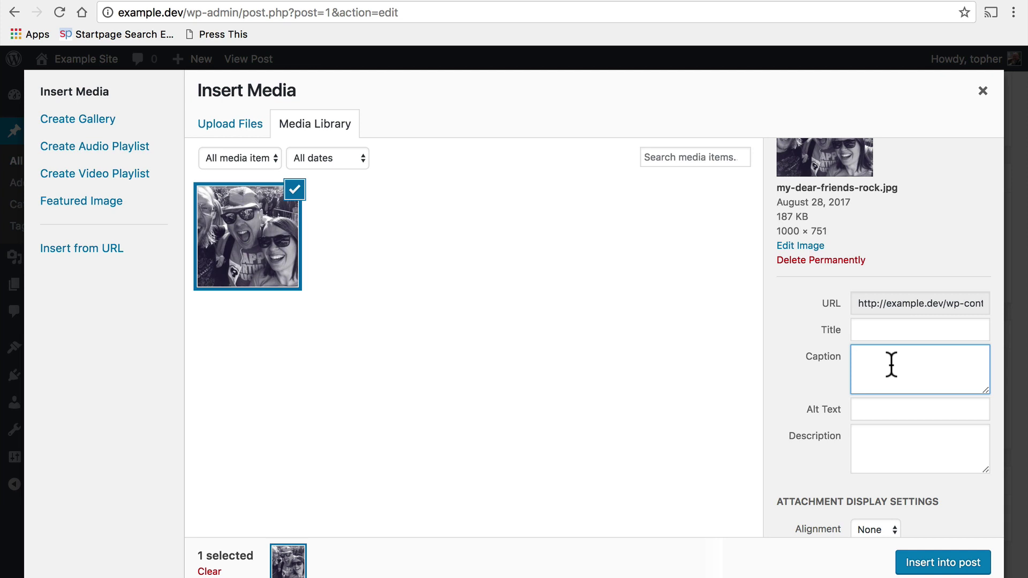
pyautogui.click(877, 408)
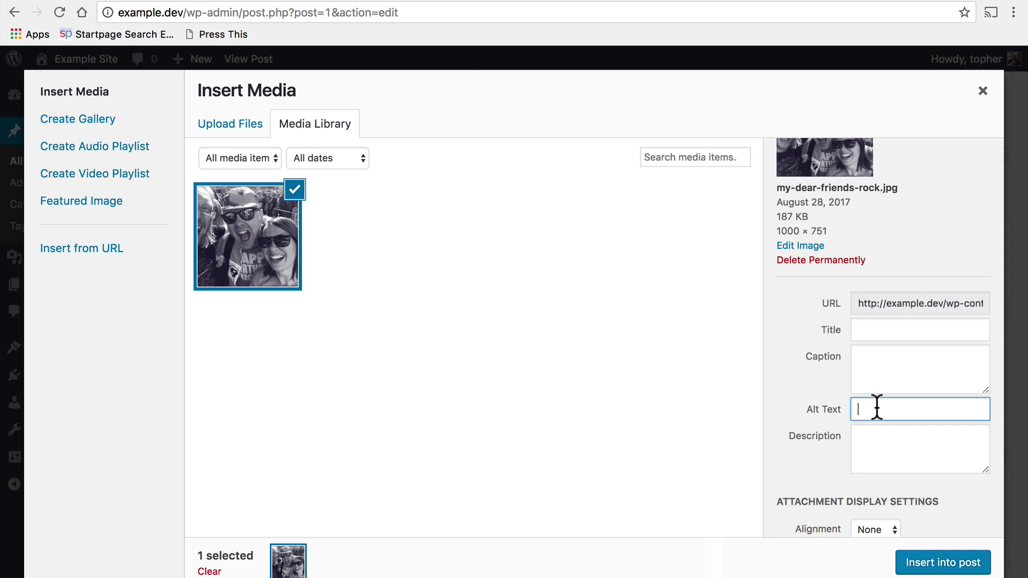
pyautogui.write('Three friends h')
pyautogui.write('aving a great')
pyautogui.write(' time')
pyautogui.click(876, 452)
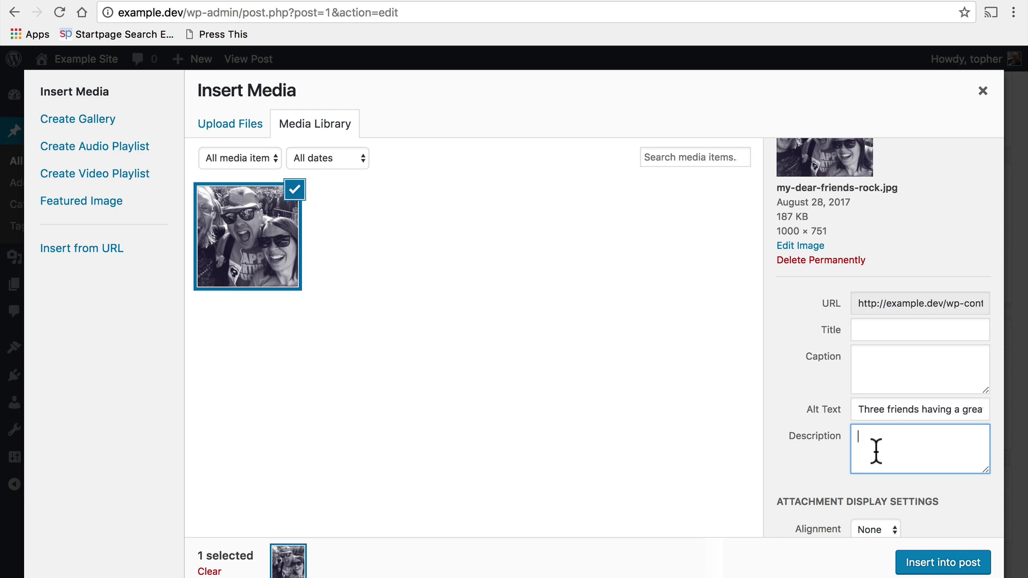
pyautogui.scroll(-3, 877, 452)
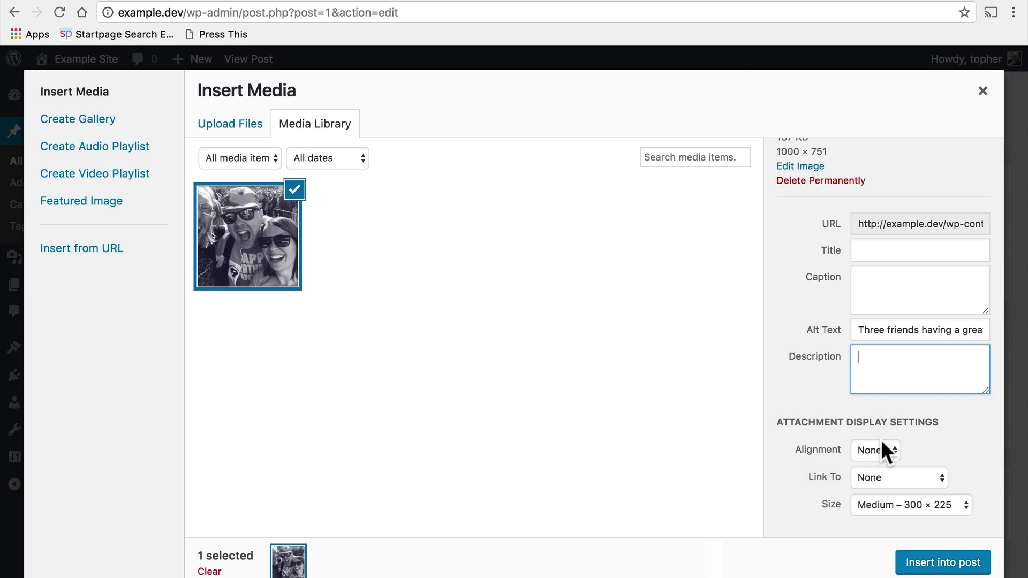
# Set display to Alignment Left, Link To Media File, Size Medium – 300 × 225.
pyautogui.click(873, 451)
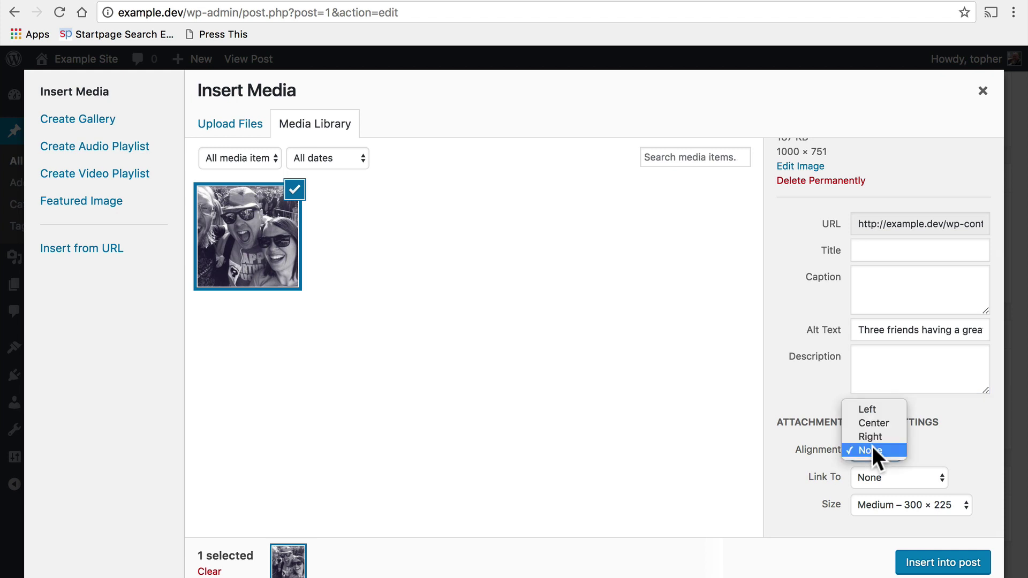
pyautogui.click(876, 409)
pyautogui.click(898, 477)
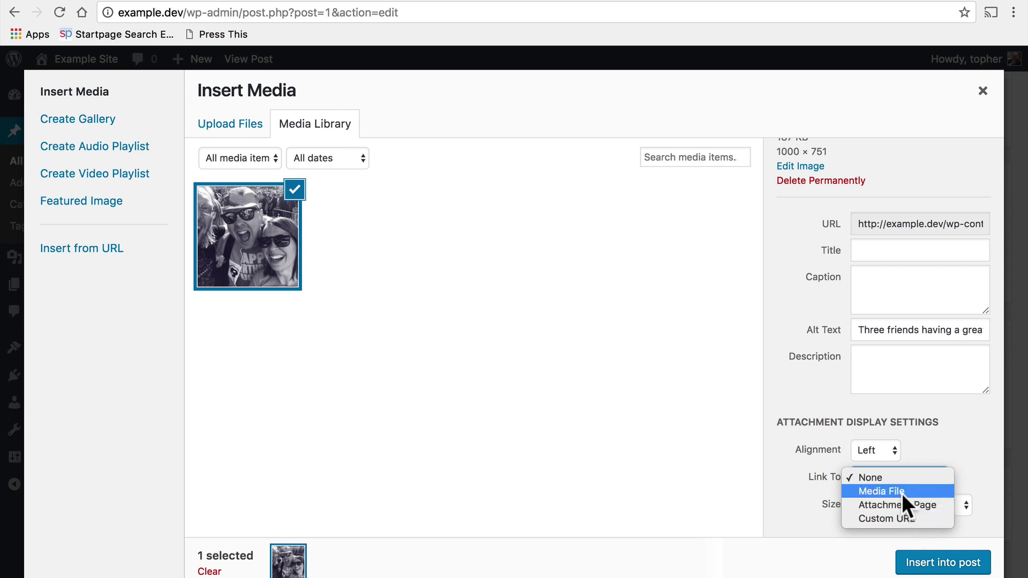
pyautogui.click(902, 491)
pyautogui.scroll(-1, 902, 493)
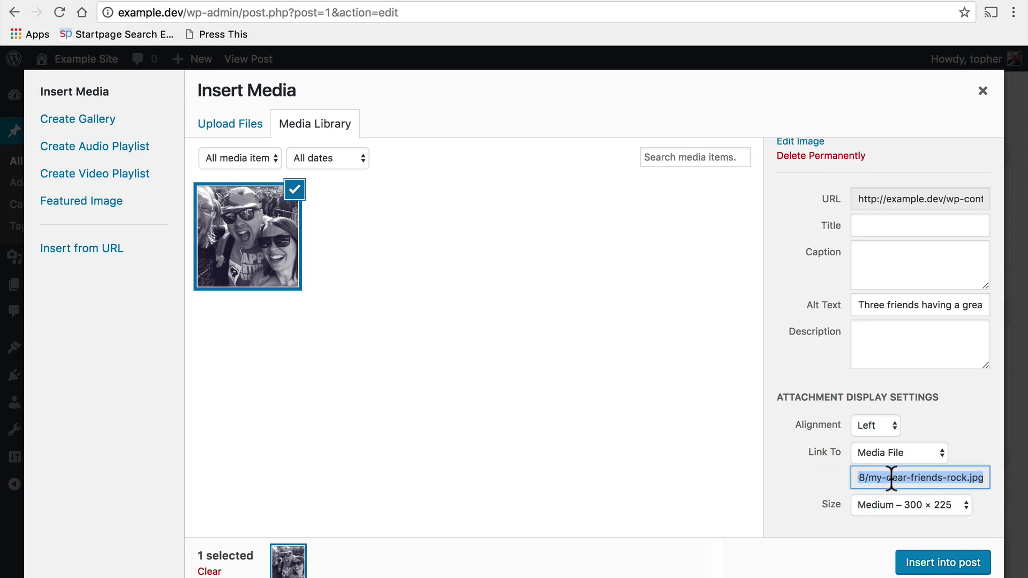
pyautogui.click(884, 507)
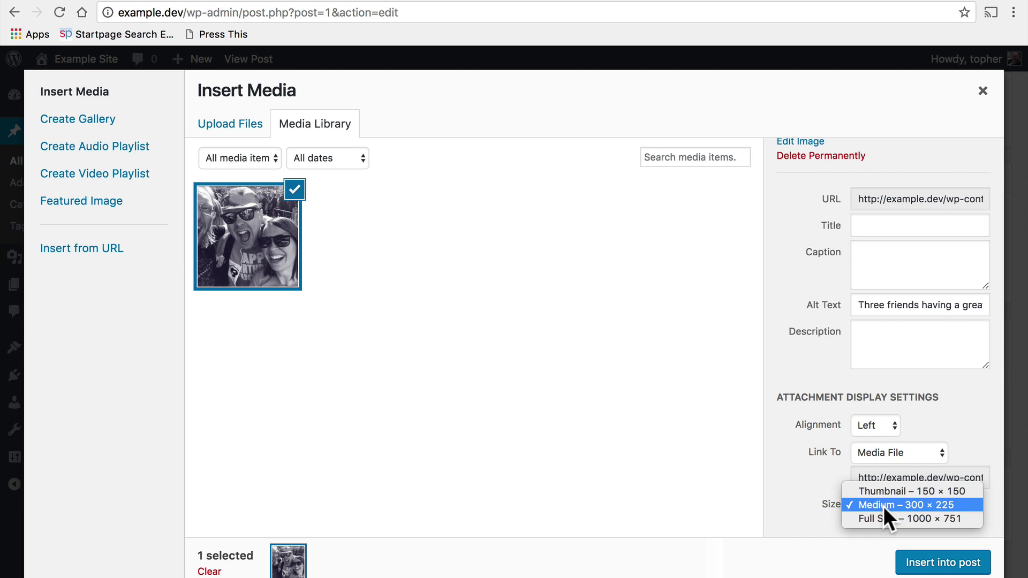
pyautogui.click(883, 507)
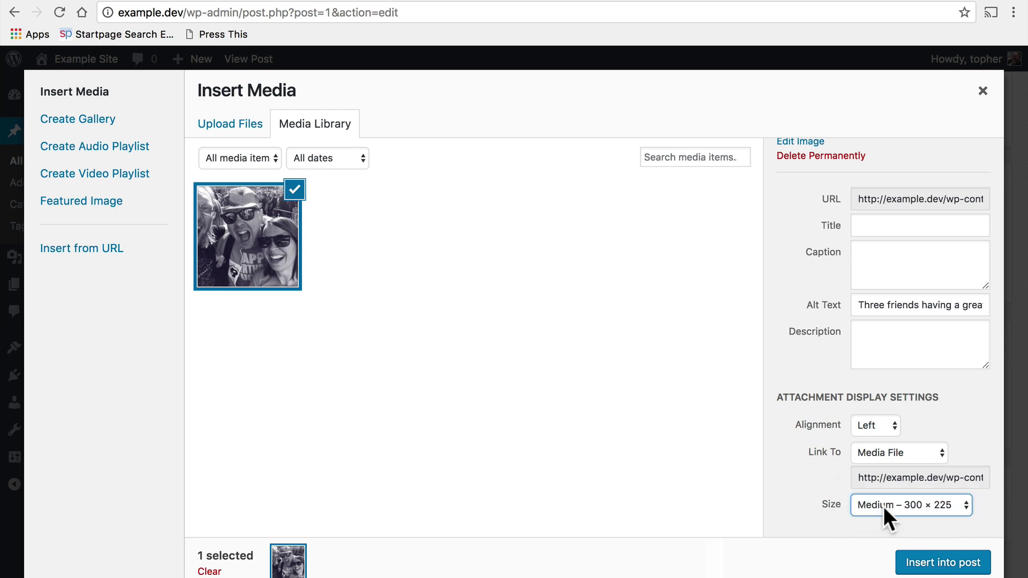
# Insert the photo into the post and align it left beside the welcome text.
pyautogui.click(933, 565)
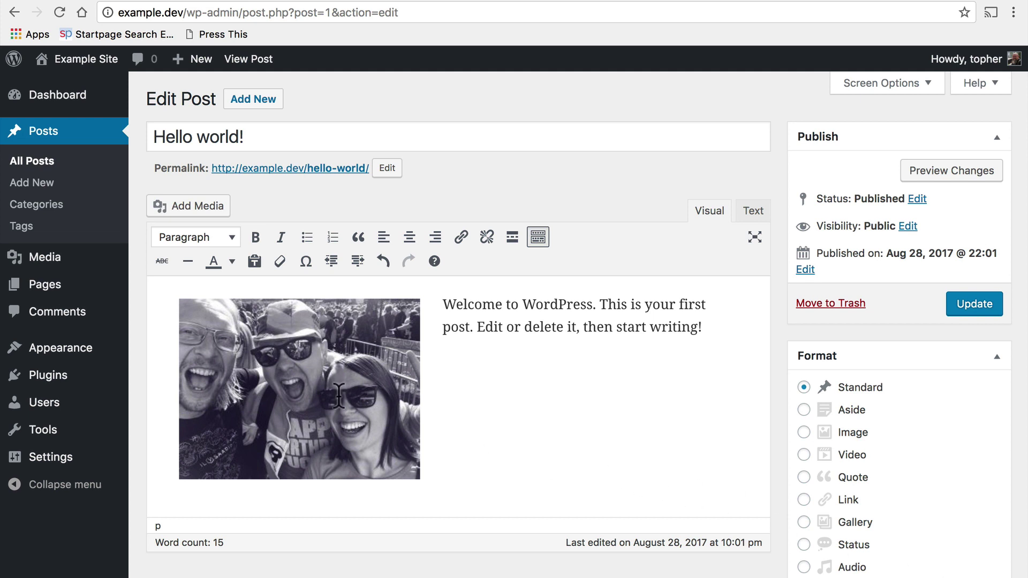
pyautogui.click(298, 385)
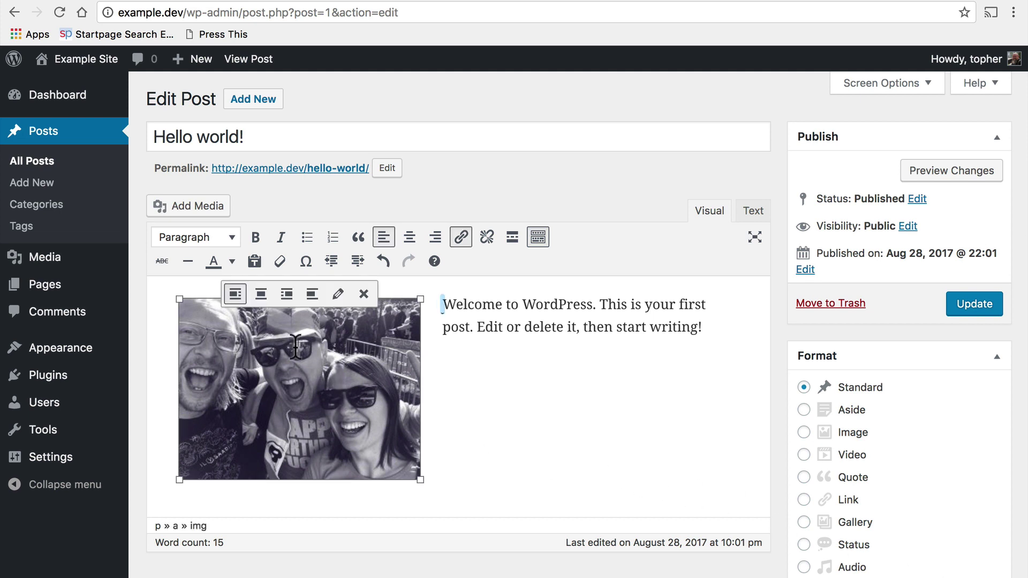
pyautogui.click(287, 294)
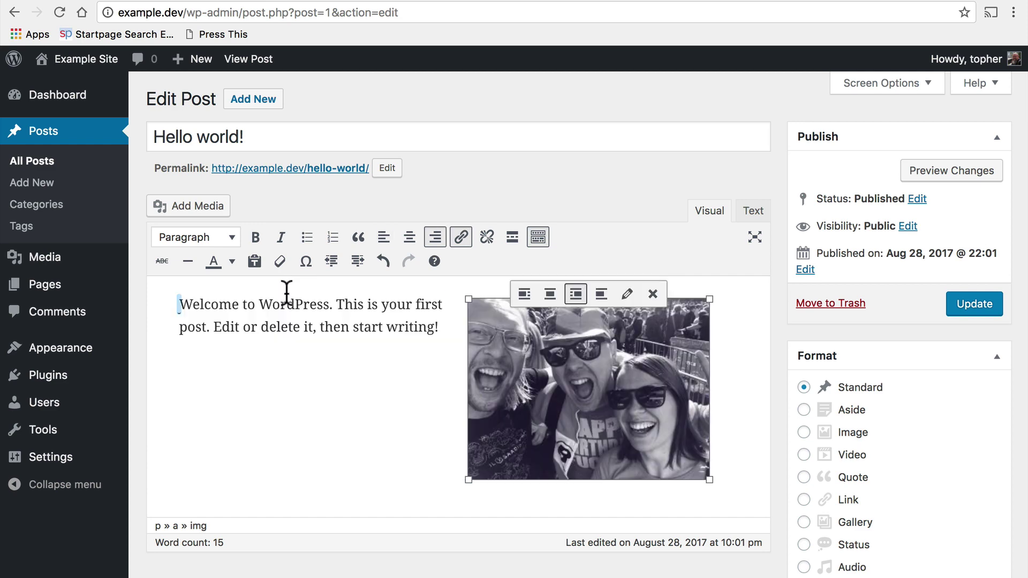
pyautogui.click(550, 294)
pyautogui.click(381, 301)
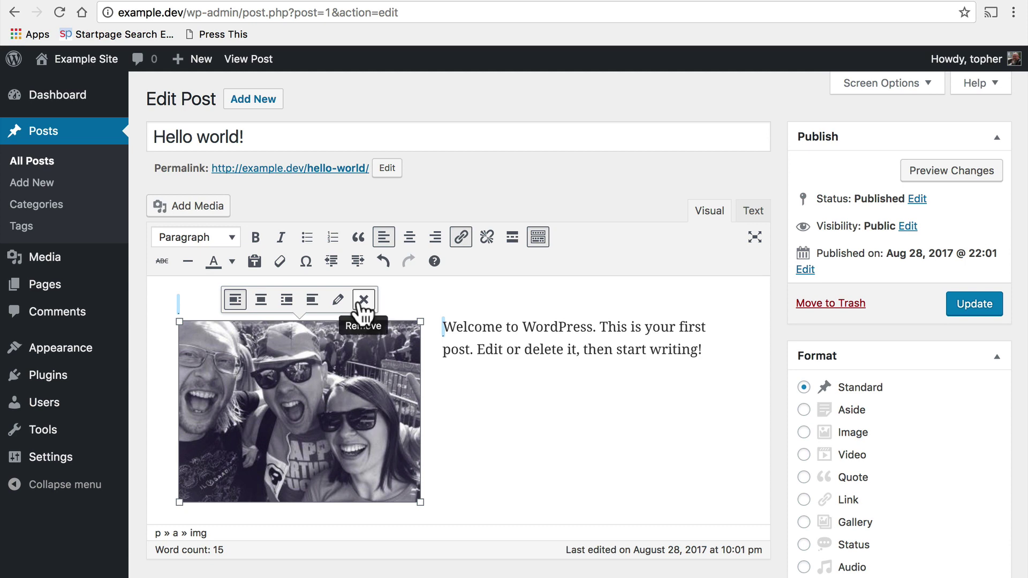
# In Image Details, keep Medium size, add caption 'Such a good time!' and update.
pyautogui.click(338, 303)
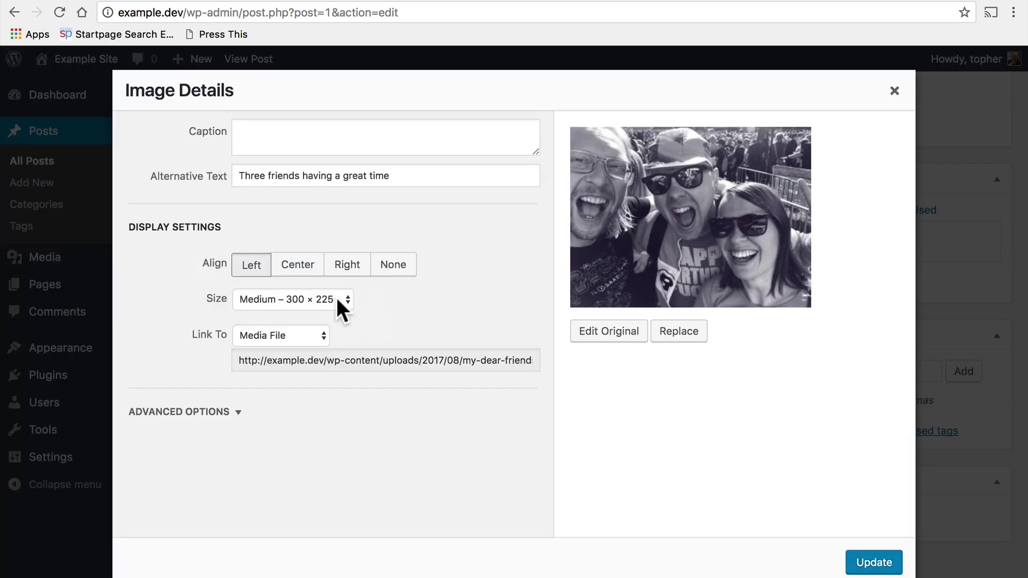
pyautogui.click(303, 294)
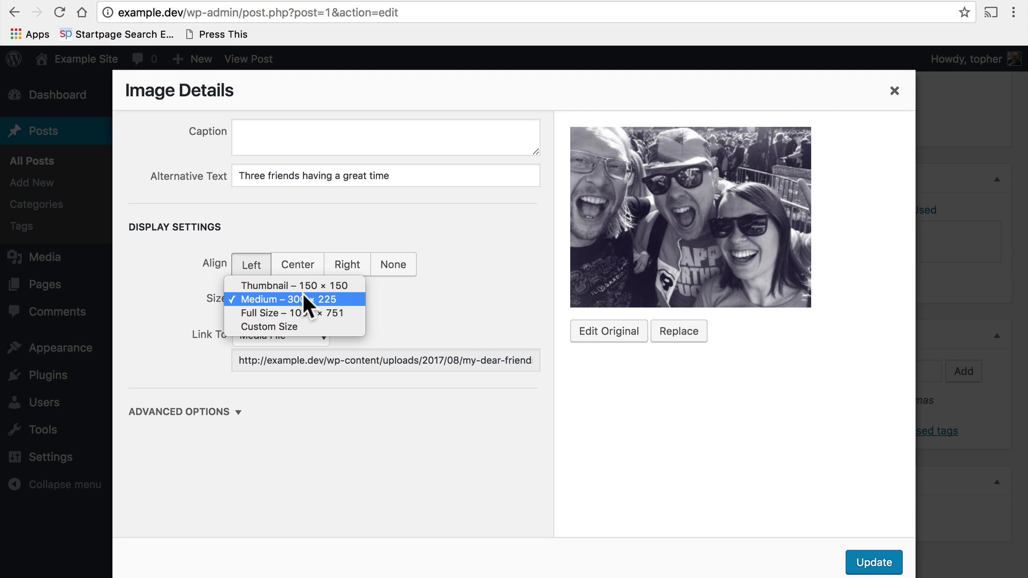
pyautogui.click(303, 295)
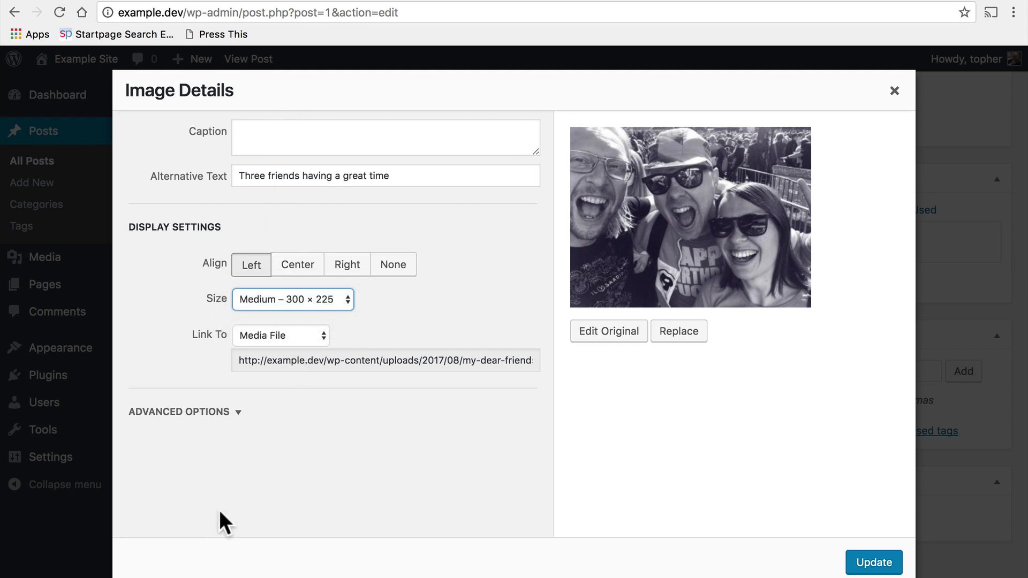
pyautogui.click(237, 413)
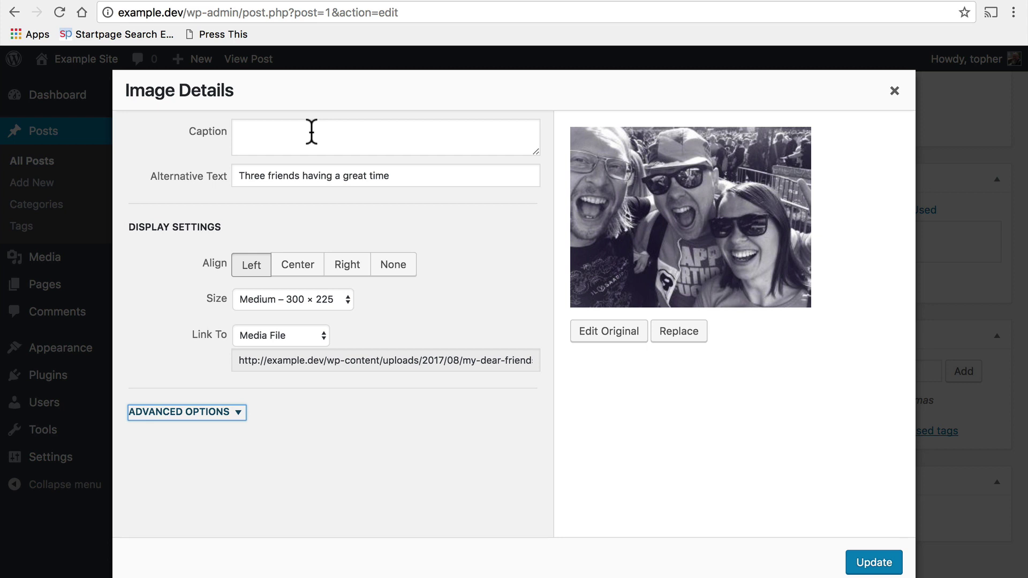
pyautogui.click(311, 132)
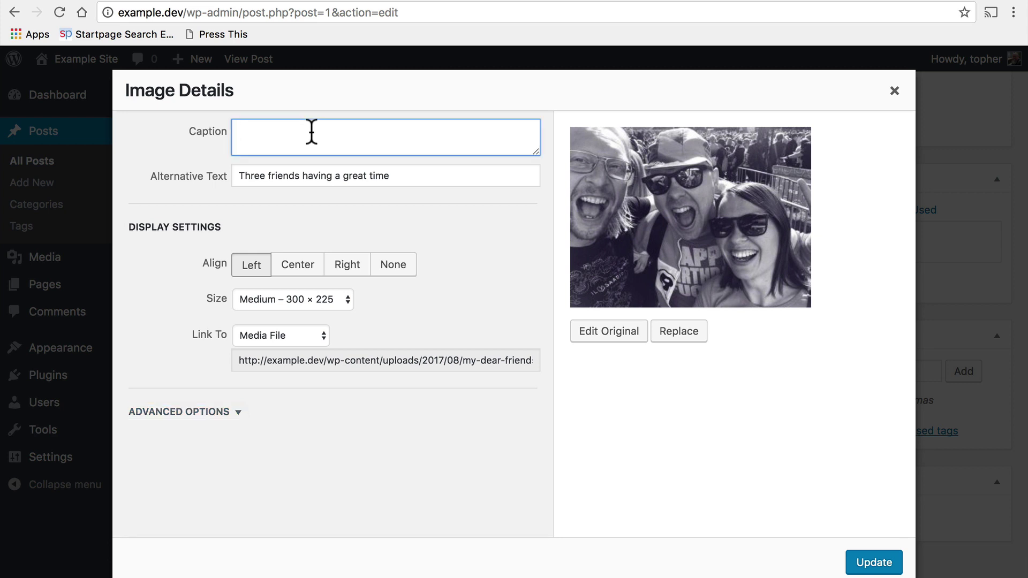
pyautogui.write('Such a good time!')
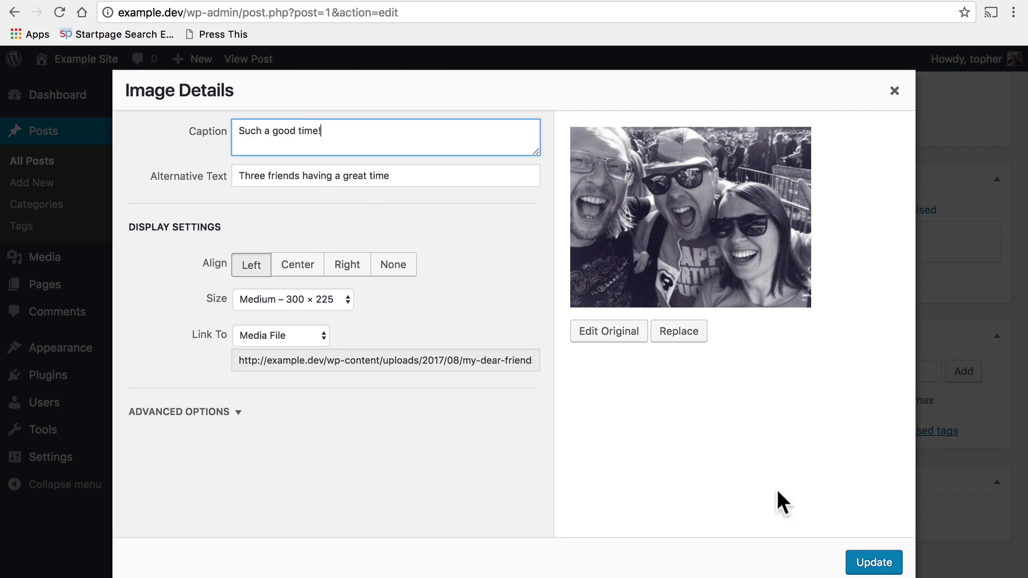
pyautogui.click(876, 562)
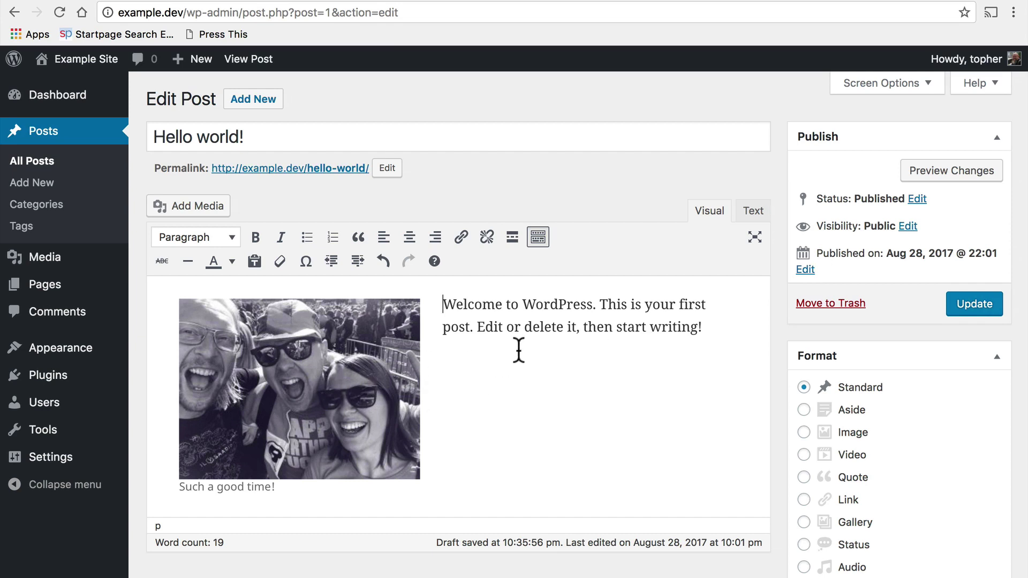
# Update the published Hello world! post.
pyautogui.click(967, 304)
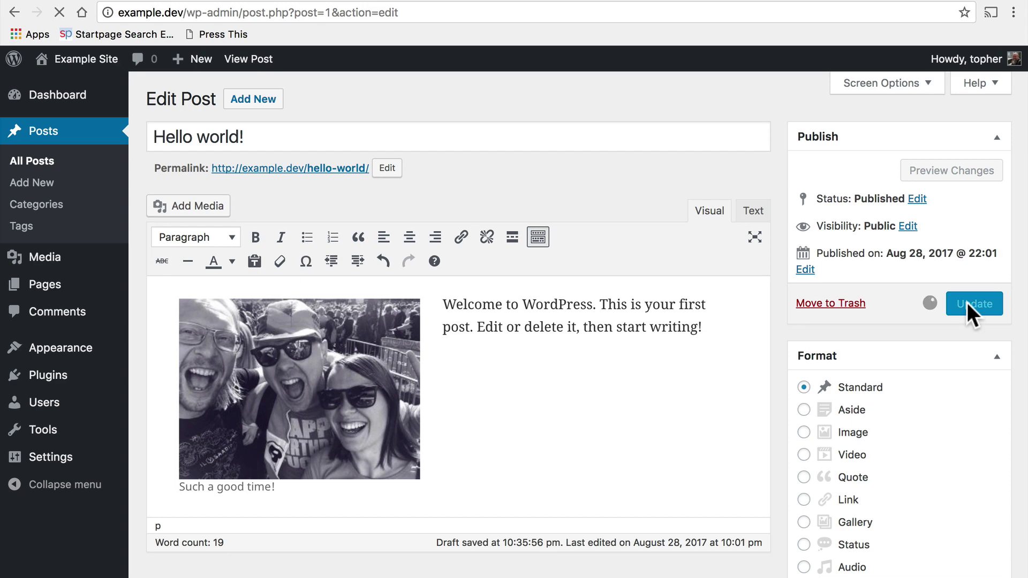